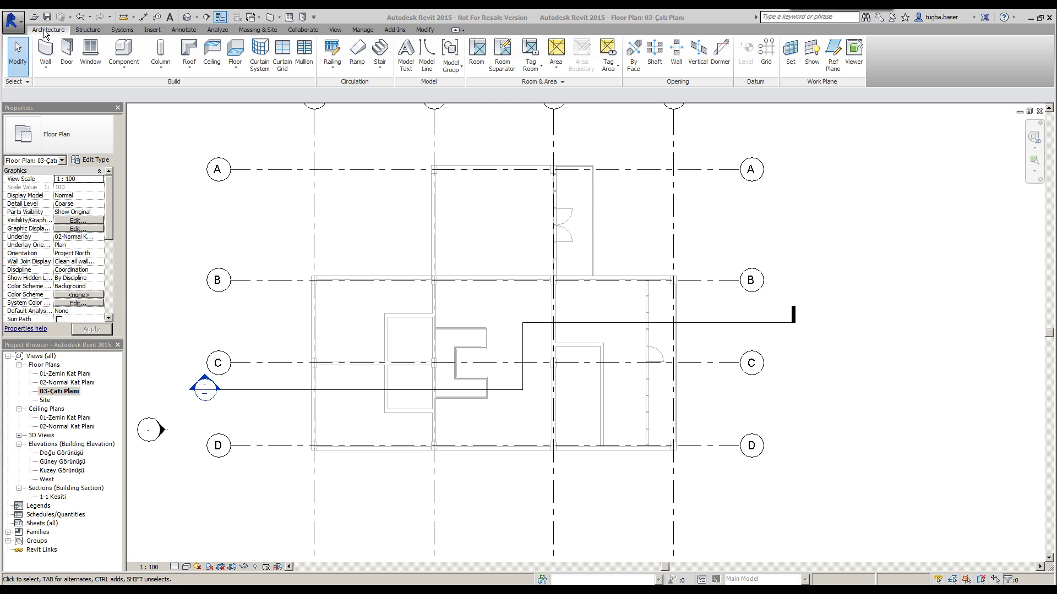
Start a Roof by Footprint of type Basic Roof Generic - 125mm, drawing with the rectangle tool
{"action": "left_click", "coordinate": [187, 66]}
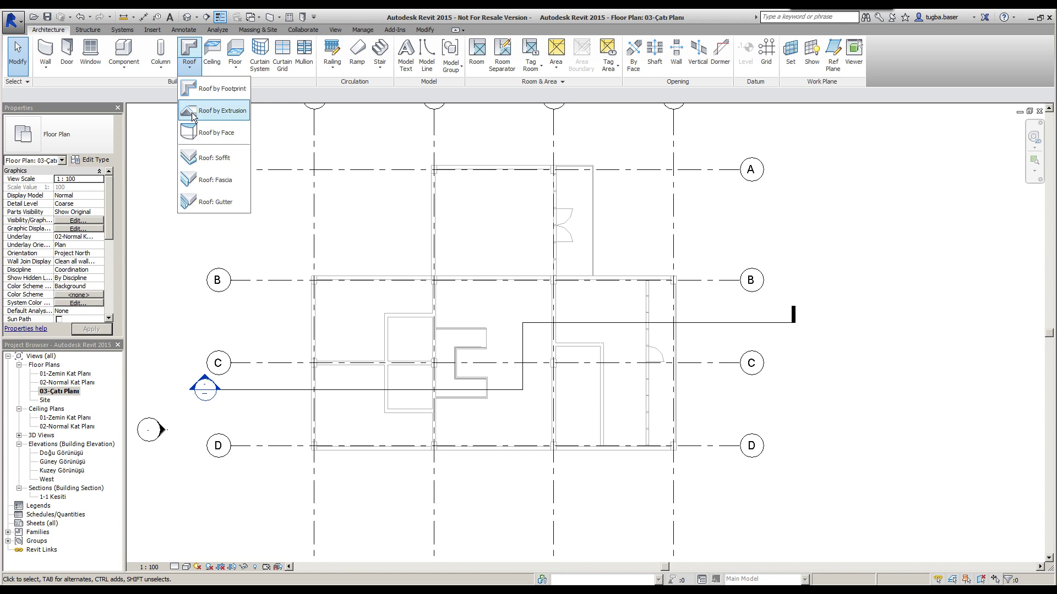
{"action": "left_click", "coordinate": [220, 89]}
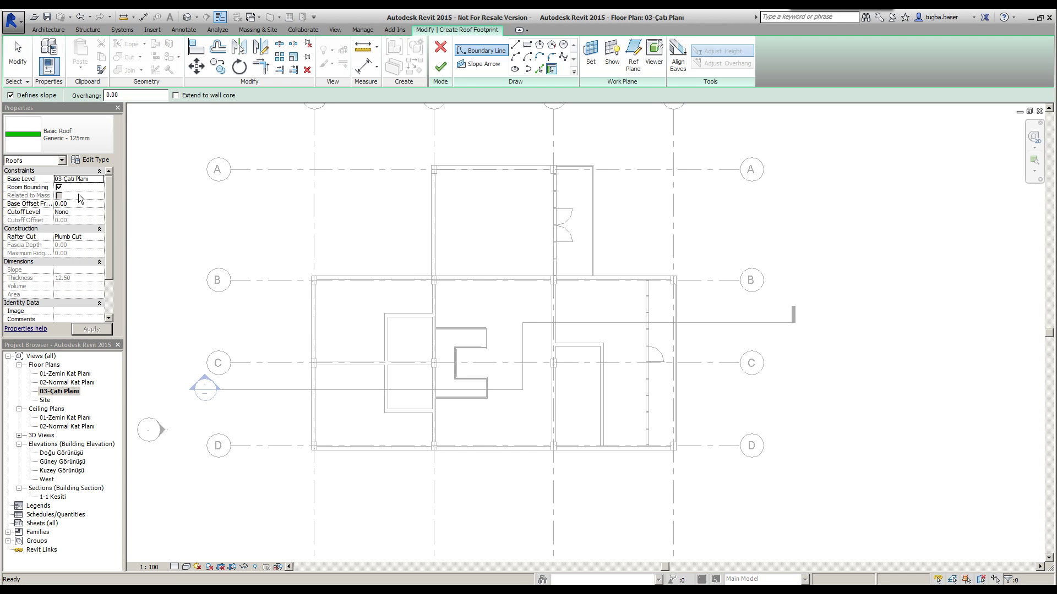
{"action": "left_click", "coordinate": [76, 130]}
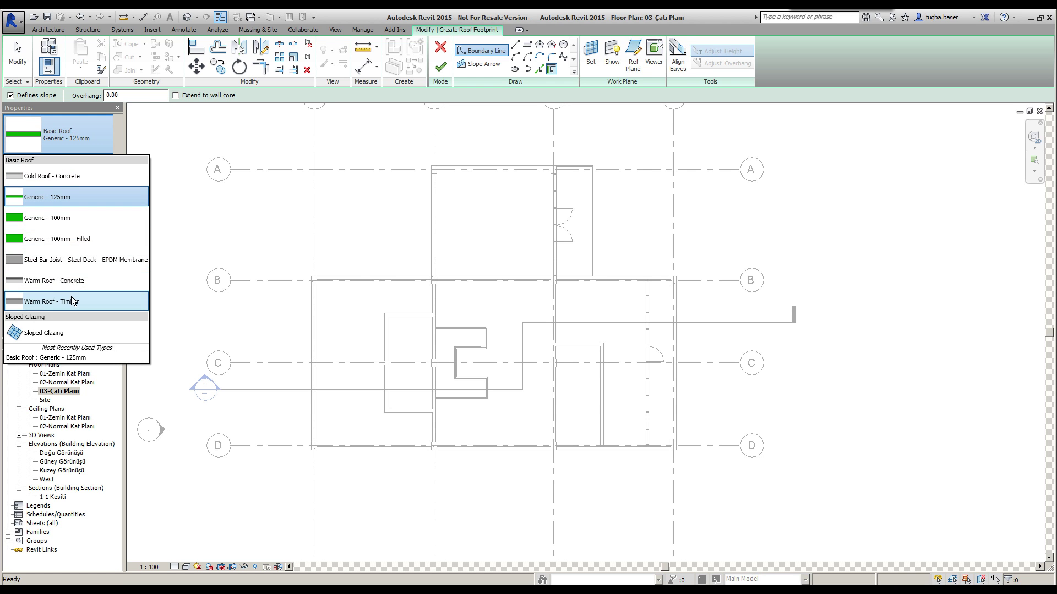
{"action": "left_click", "coordinate": [73, 197]}
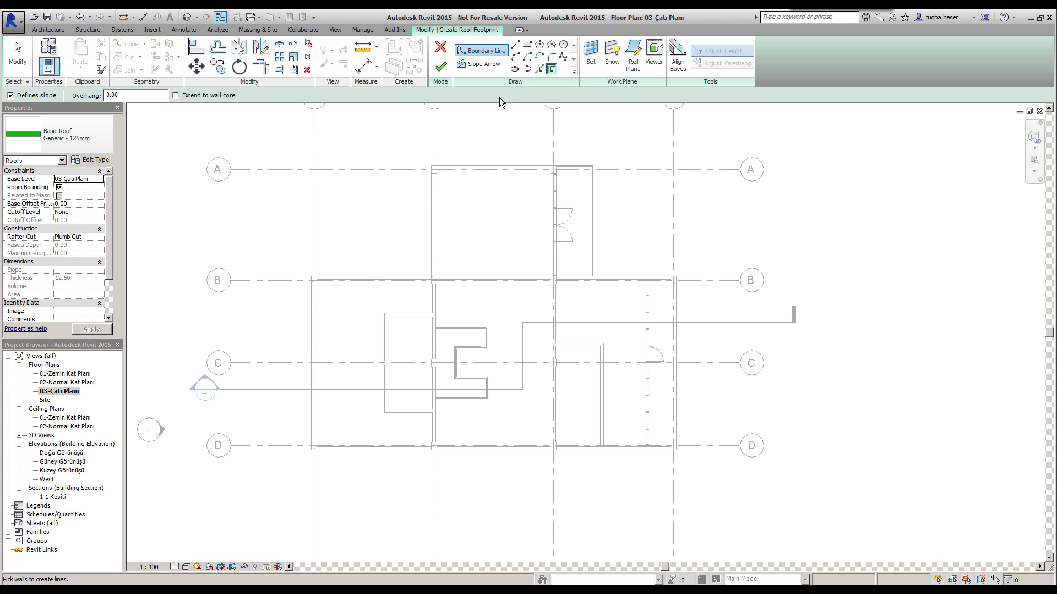
{"action": "left_click", "coordinate": [527, 45]}
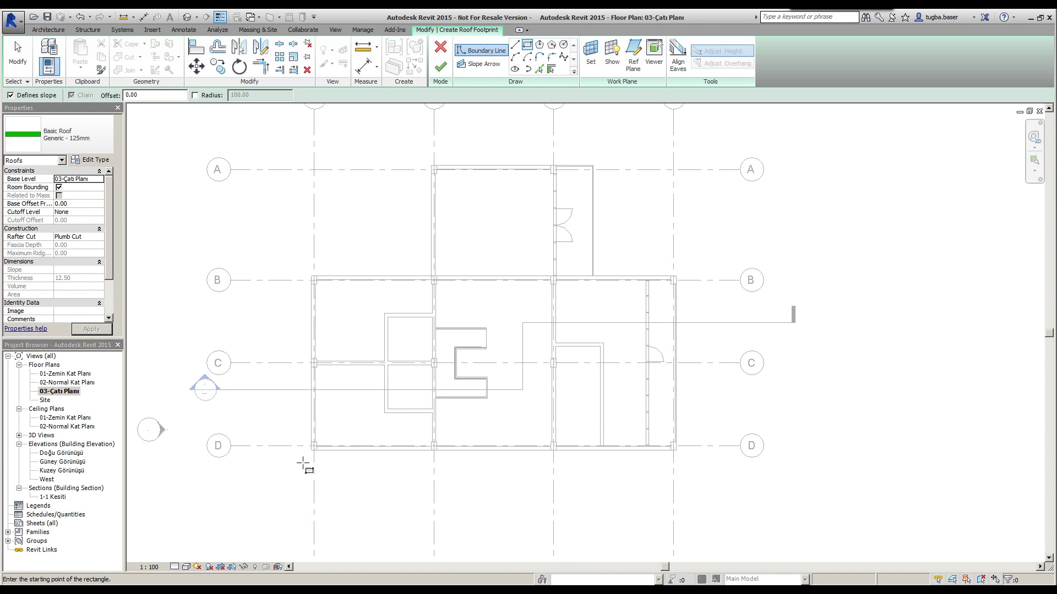
Draw a rectangular roof footprint around the building's outer walls, between grids B–D and 1–4
{"action": "scroll", "coordinate": [311, 460], "scroll_direction": "up", "scroll_amount": 3}
{"action": "scroll", "coordinate": [317, 453], "scroll_direction": "up", "scroll_amount": 2}
{"action": "left_click", "coordinate": [316, 441]}
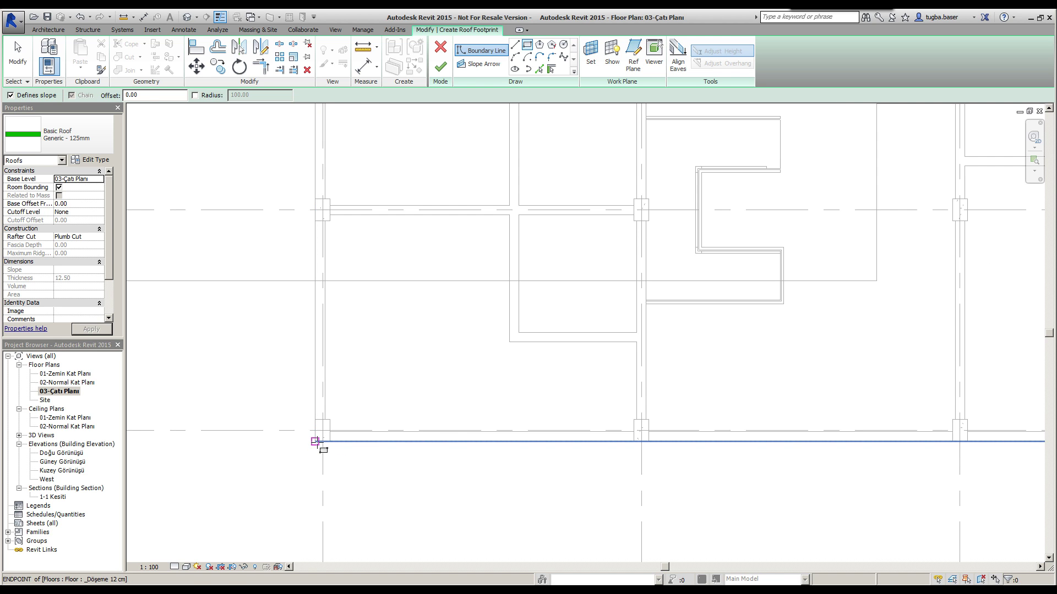
{"action": "scroll", "coordinate": [462, 410], "scroll_direction": "down", "scroll_amount": 3}
{"action": "scroll", "coordinate": [667, 334], "scroll_direction": "down", "scroll_amount": 2}
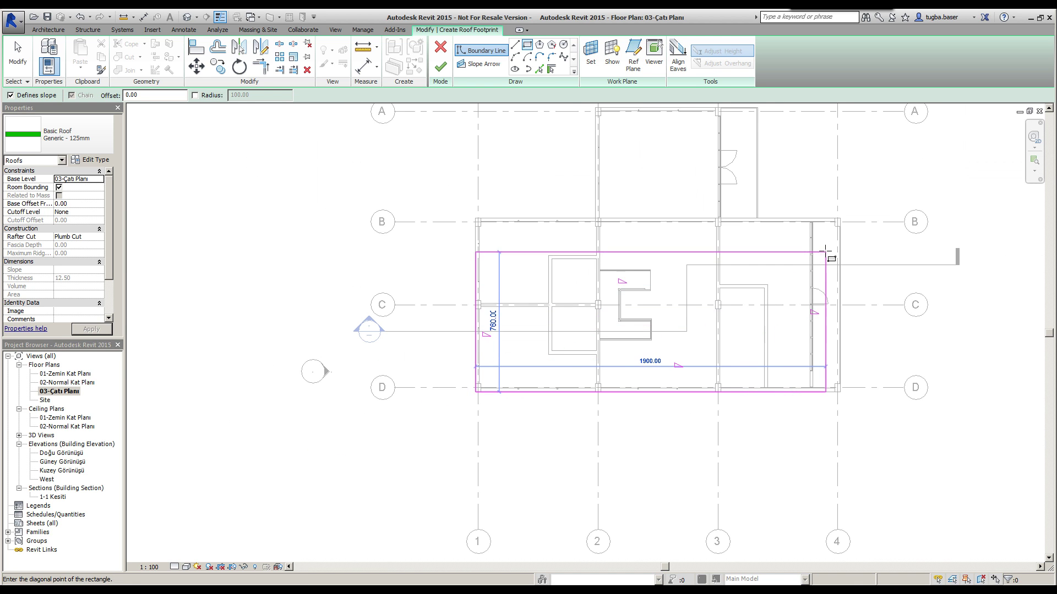
{"action": "scroll", "coordinate": [839, 220], "scroll_direction": "up", "scroll_amount": 3}
{"action": "left_click", "coordinate": [836, 219]}
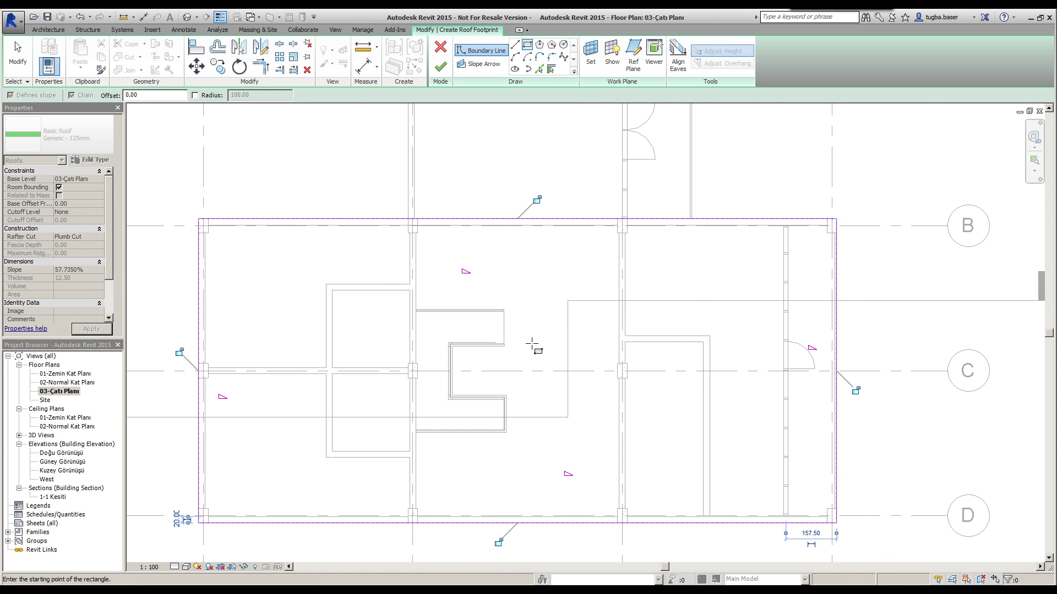
{"action": "middle_click_drag", "start_coordinate": [525, 350], "coordinate": [554, 336]}
{"action": "key", "text": "Escape"}
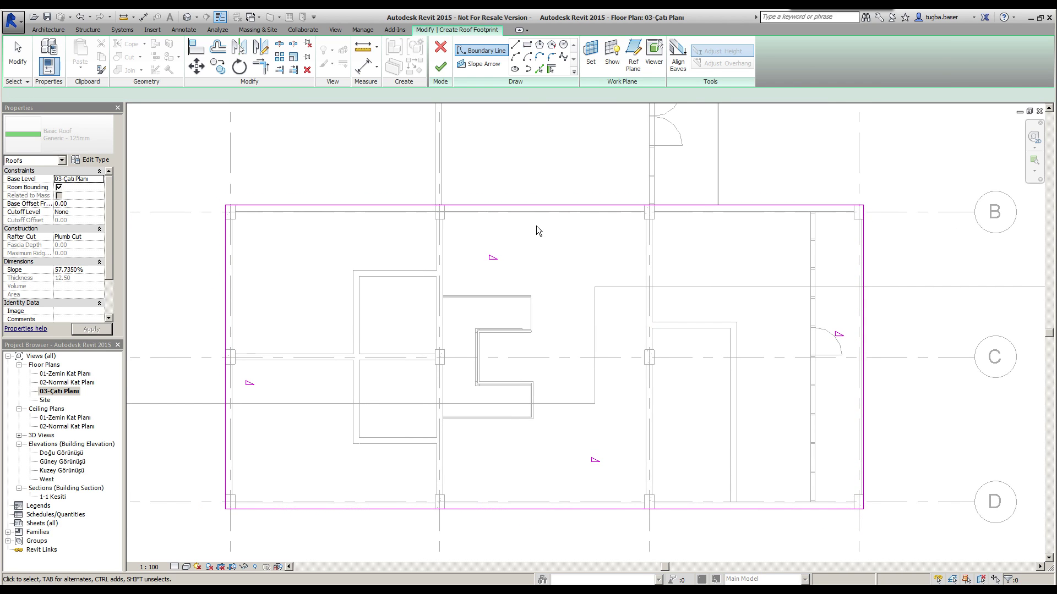
{"action": "key", "text": "Escape"}
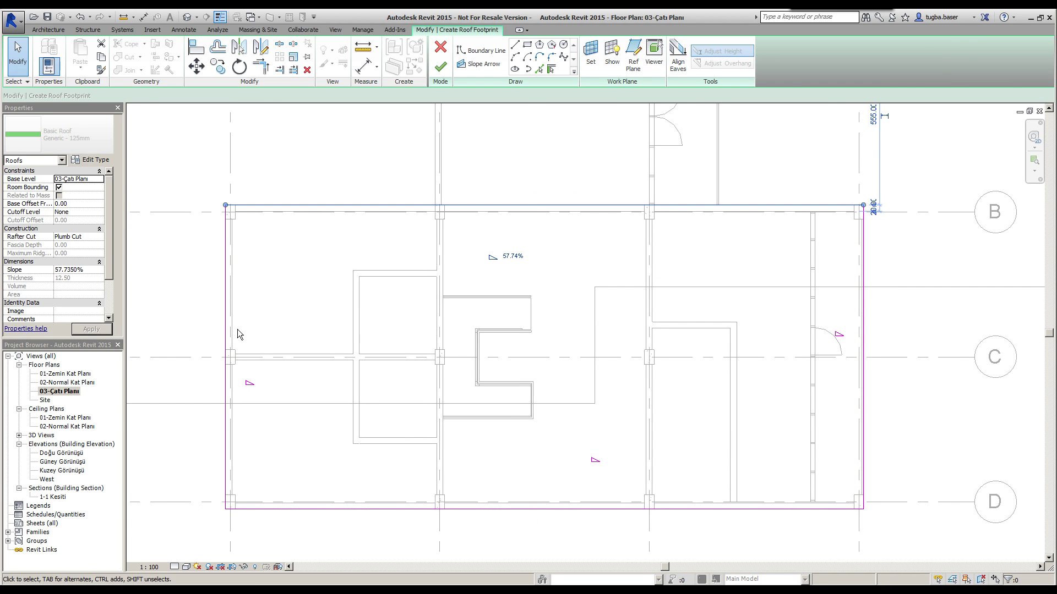
{"action": "left_click", "coordinate": [227, 331]}
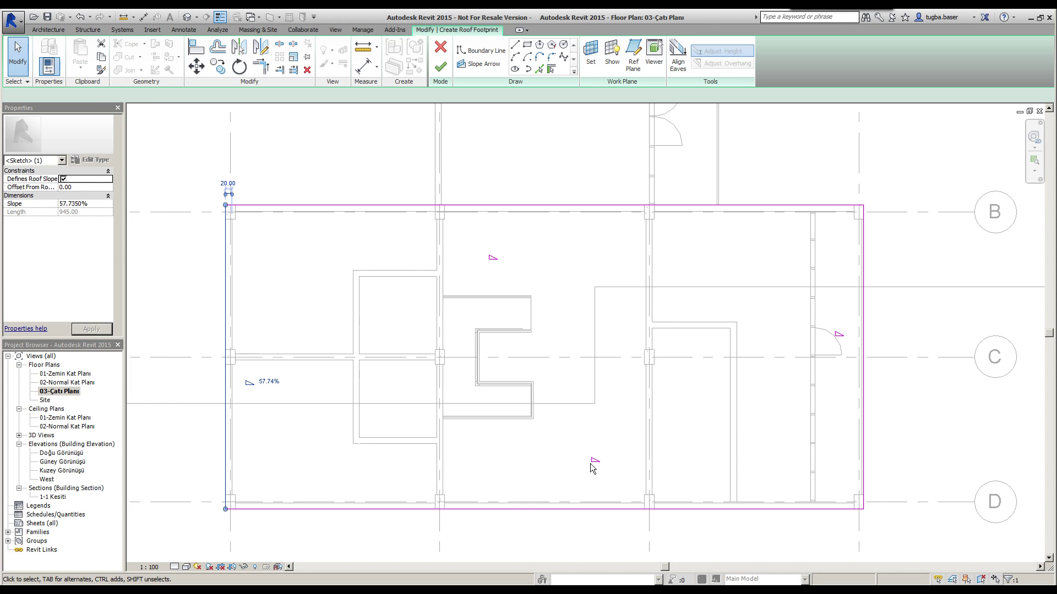
Select the right, top and left footprint edges, then clear that selection
{"action": "left_click", "coordinate": [864, 378]}
{"action": "left_click", "coordinate": [503, 206]}
{"action": "left_click", "coordinate": [227, 268]}
{"action": "left_click", "coordinate": [341, 447]}
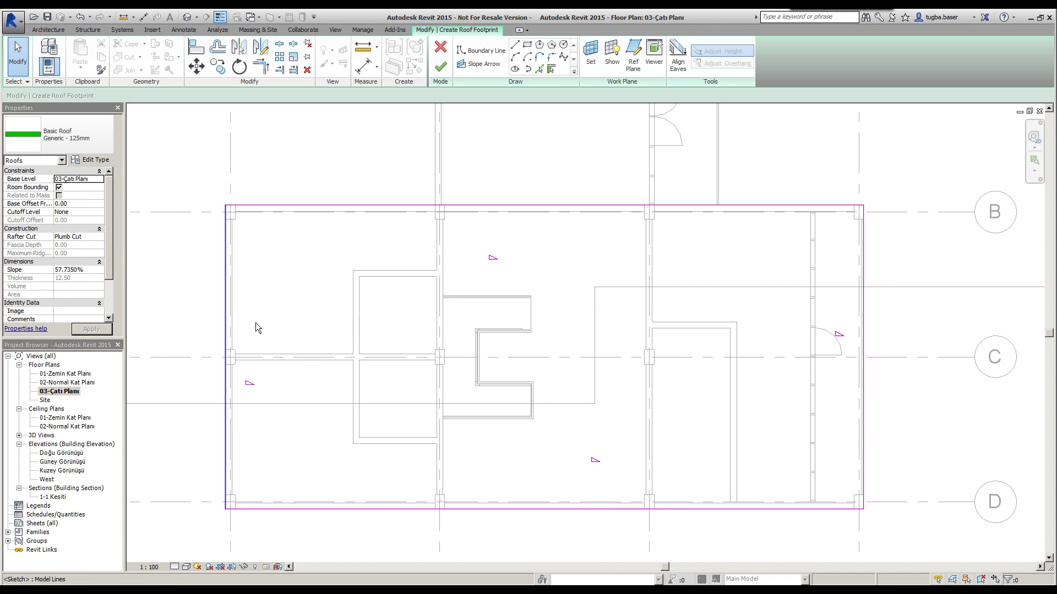
Turn off Defines Slope on the left, top and right edges, leaving only the bottom edge sloped
{"action": "left_click", "coordinate": [227, 325]}
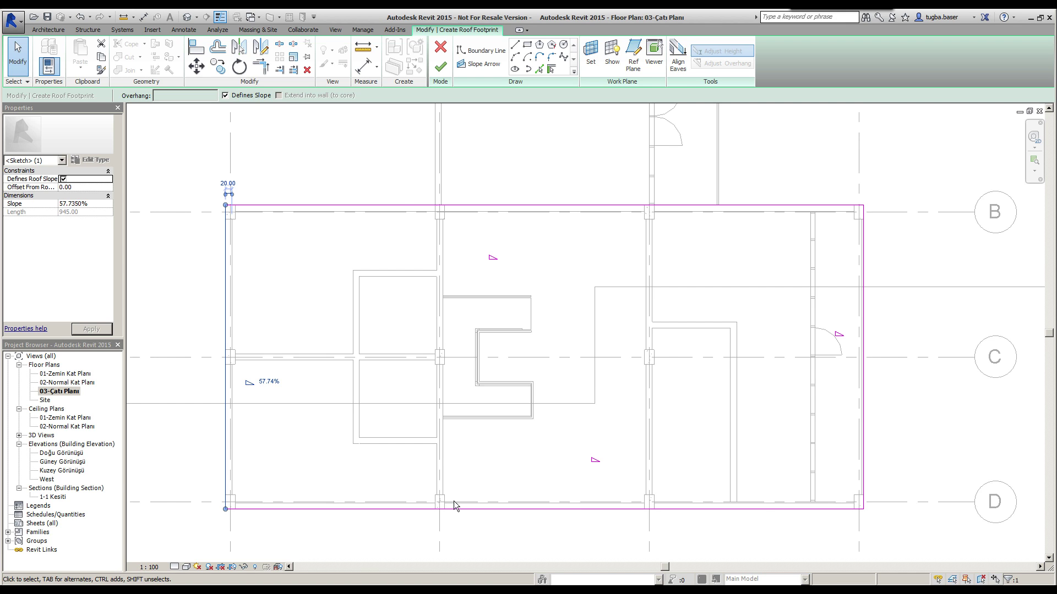
{"action": "left_click", "coordinate": [396, 205], "text": "ctrl"}
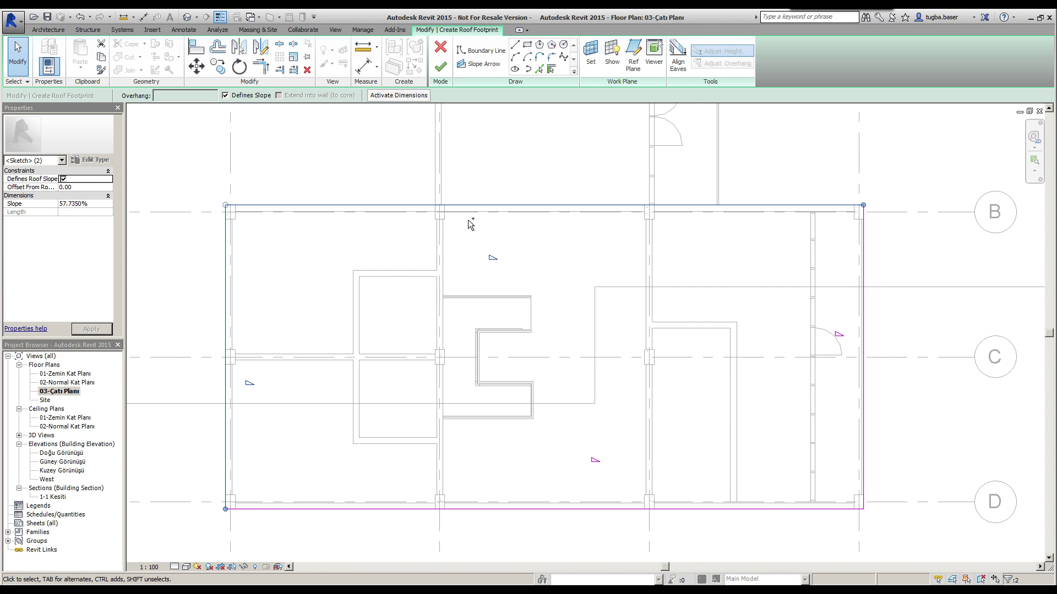
{"action": "left_click", "coordinate": [864, 333], "text": "ctrl"}
{"action": "left_click", "coordinate": [226, 96]}
{"action": "left_click", "coordinate": [271, 173]}
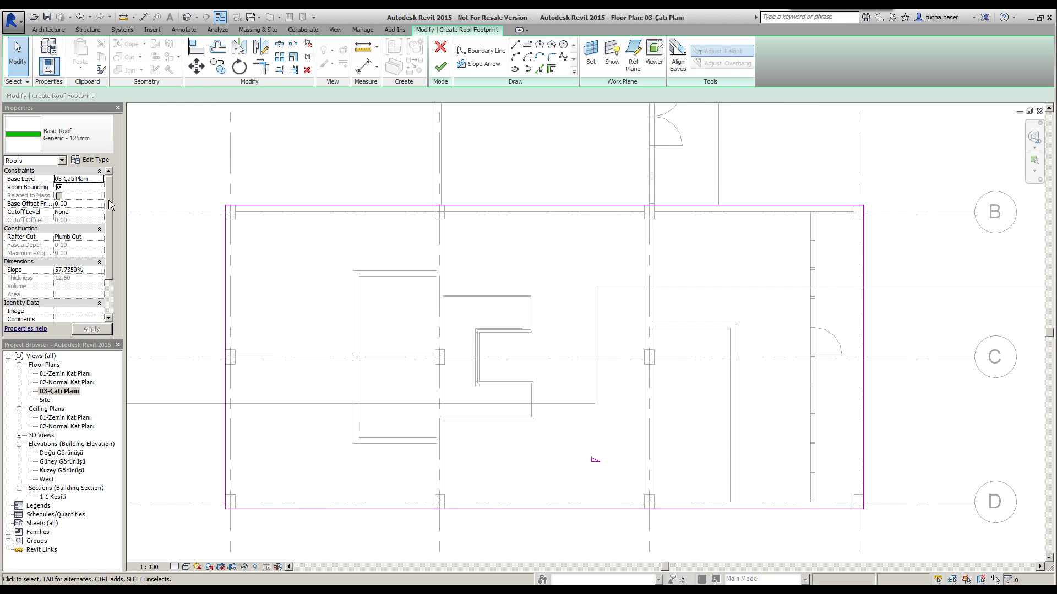
Set the roof slope to 18% and finish the sketch to create the main roof
{"action": "left_click_drag", "start_coordinate": [109, 205], "coordinate": [115, 229]}
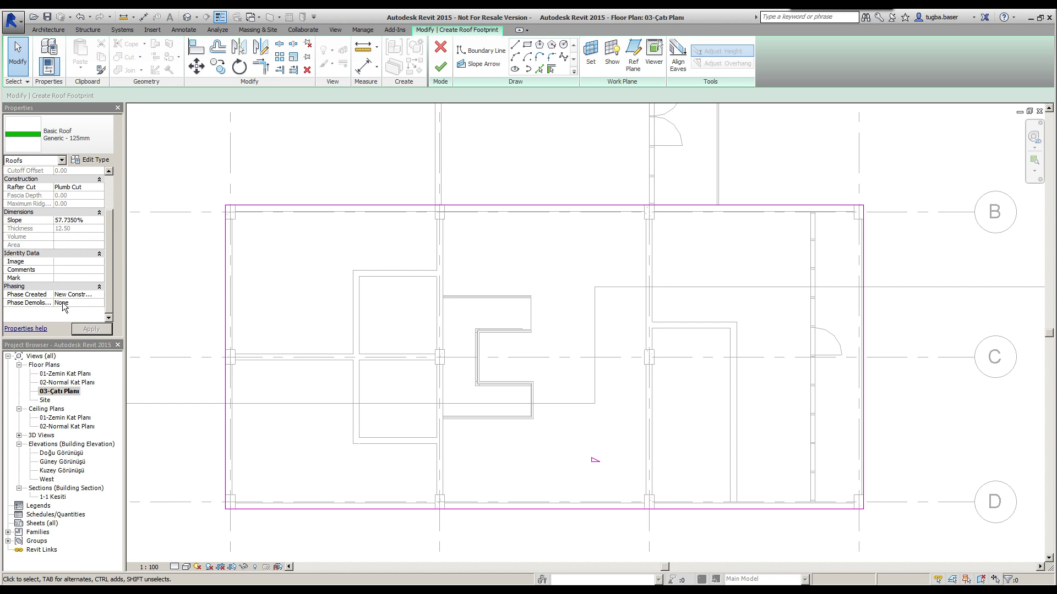
{"action": "left_click", "coordinate": [83, 219]}
{"action": "type", "text": "18"}
{"action": "left_click", "coordinate": [441, 68]}
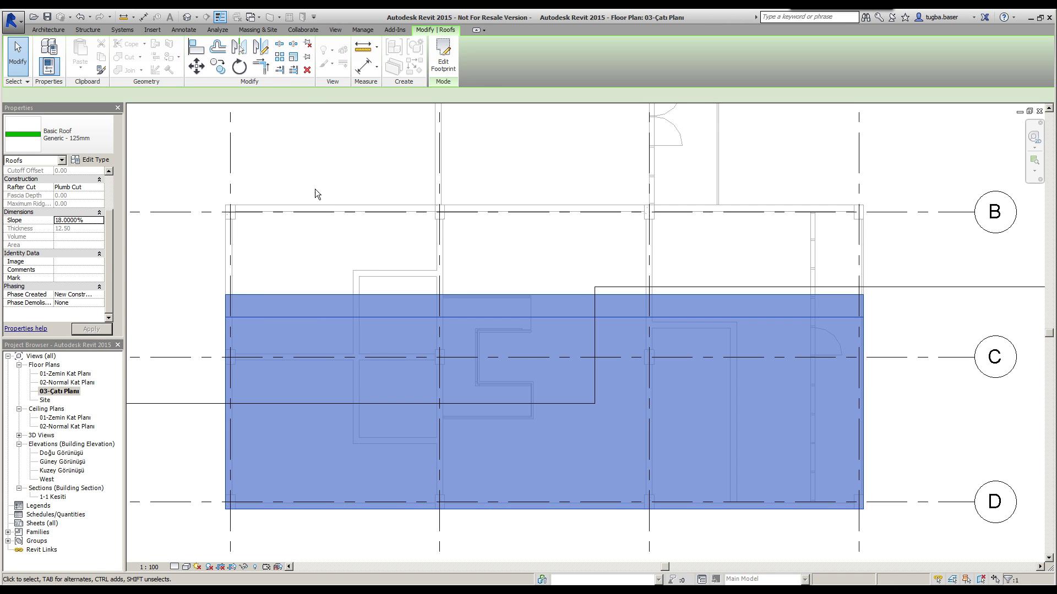
{"action": "left_click", "coordinate": [318, 180]}
Open the default 3D view and tile it beside the roof plan with WT
{"action": "left_click", "coordinate": [188, 18]}
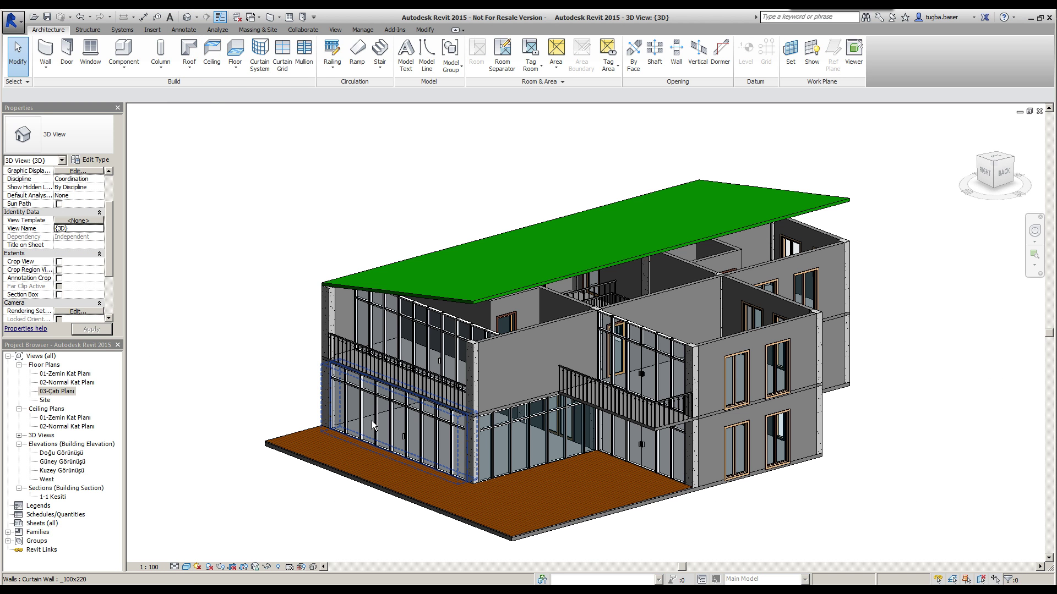
{"action": "key", "text": "w"}
{"action": "key", "text": "t"}
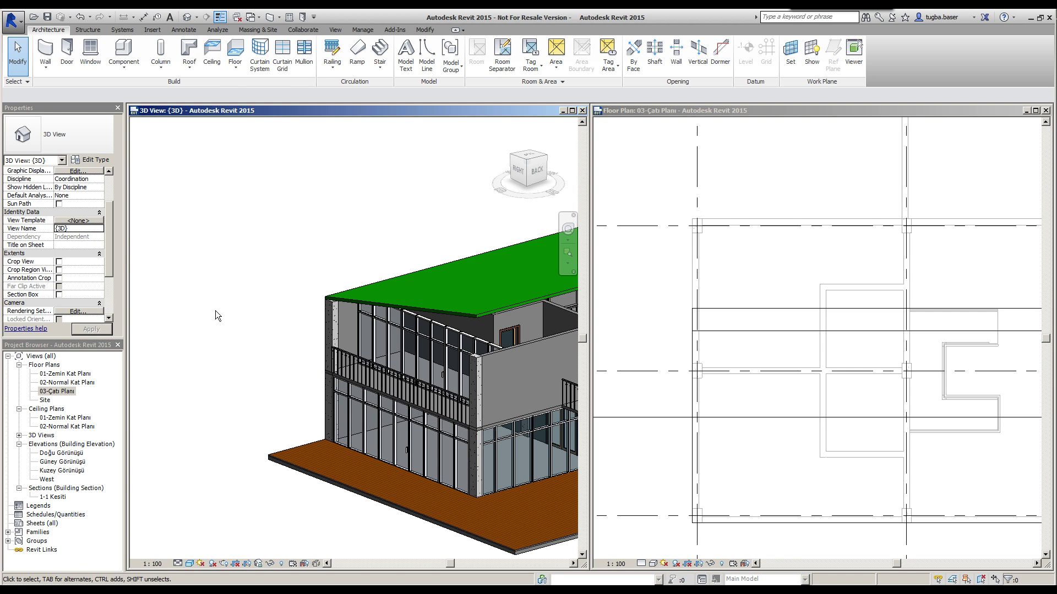
{"action": "scroll", "coordinate": [220, 308], "scroll_direction": "down", "scroll_amount": 2}
{"action": "scroll", "coordinate": [223, 307], "scroll_direction": "down", "scroll_amount": 2}
{"action": "scroll", "coordinate": [231, 319], "scroll_direction": "down", "scroll_amount": 2}
{"action": "scroll", "coordinate": [231, 319], "scroll_direction": "down", "scroll_amount": 1}
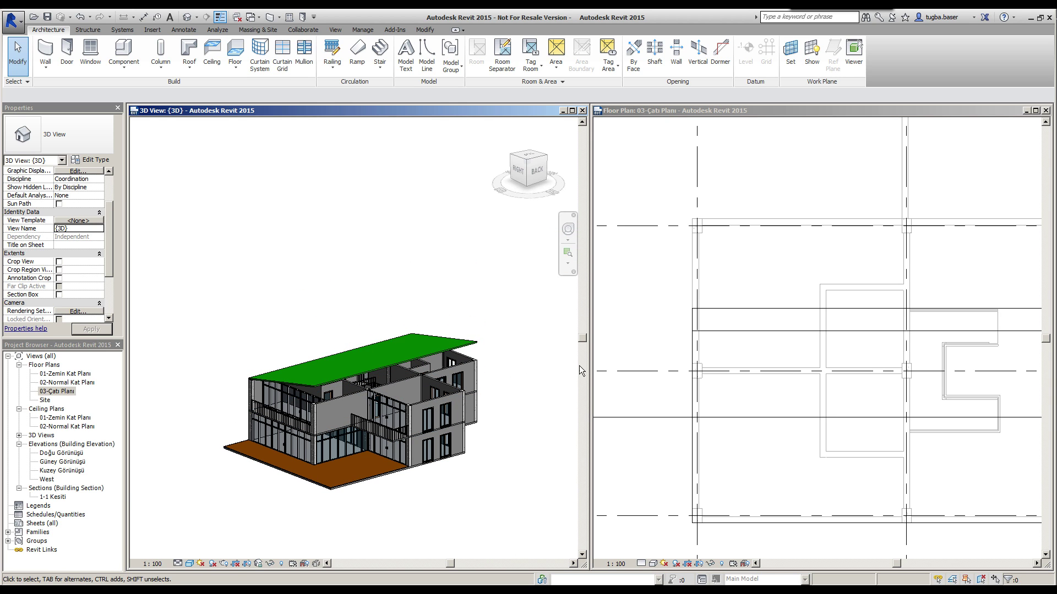
Zoom and pan the 03-Çatı Planı roof plan to frame the building
{"action": "left_click", "coordinate": [651, 328]}
{"action": "middle_click_drag", "start_coordinate": [814, 426], "coordinate": [722, 437]}
{"action": "scroll", "coordinate": [722, 437], "scroll_direction": "down", "scroll_amount": 1}
{"action": "scroll", "coordinate": [718, 443], "scroll_direction": "down", "scroll_amount": 2}
{"action": "scroll", "coordinate": [712, 448], "scroll_direction": "down", "scroll_amount": 1}
{"action": "scroll", "coordinate": [715, 431], "scroll_direction": "down", "scroll_amount": 1}
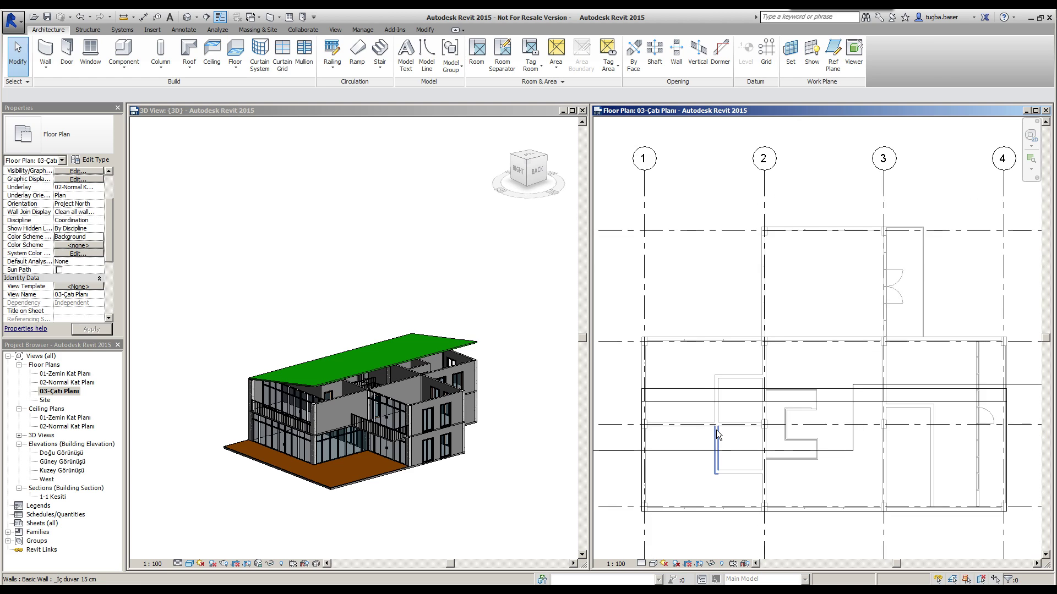
{"action": "middle_click_drag", "start_coordinate": [716, 431], "coordinate": [712, 439]}
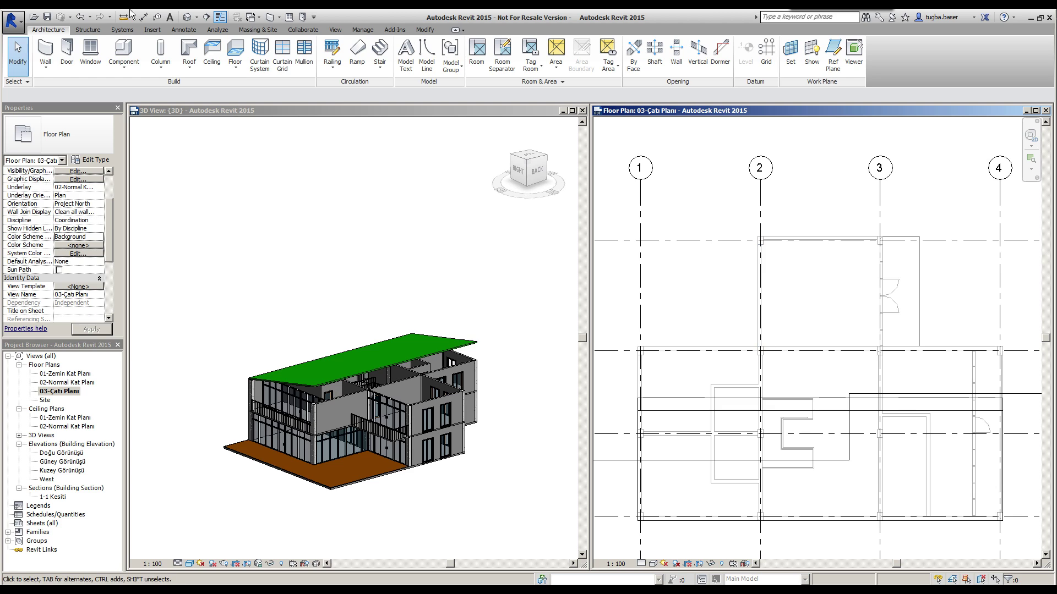
{"action": "left_click", "coordinate": [194, 73]}
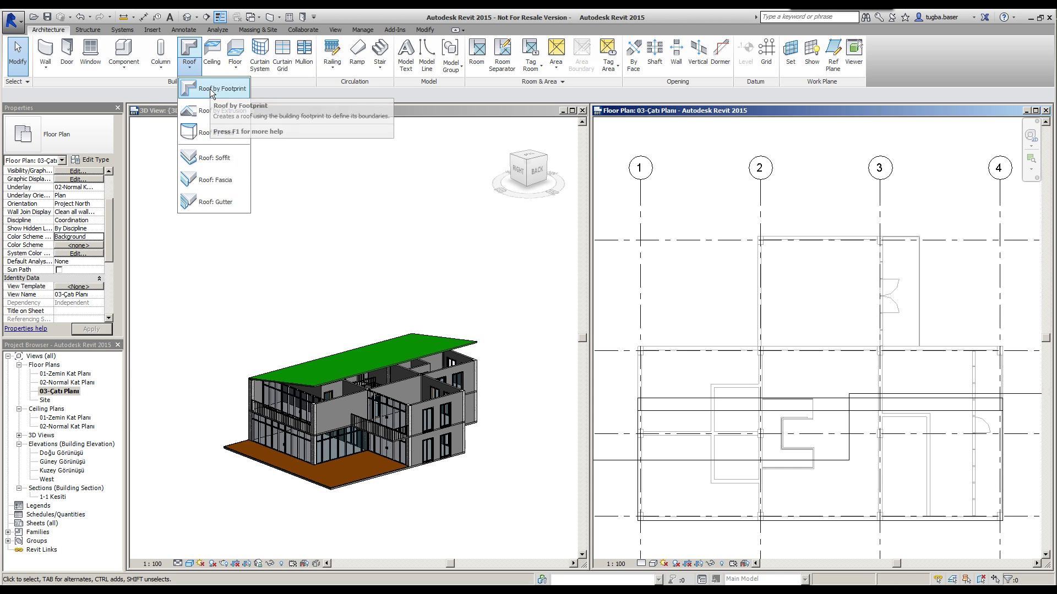
Start a second rectangular footprint roof and place its first corner at the upper-level room
{"action": "left_click", "coordinate": [212, 90]}
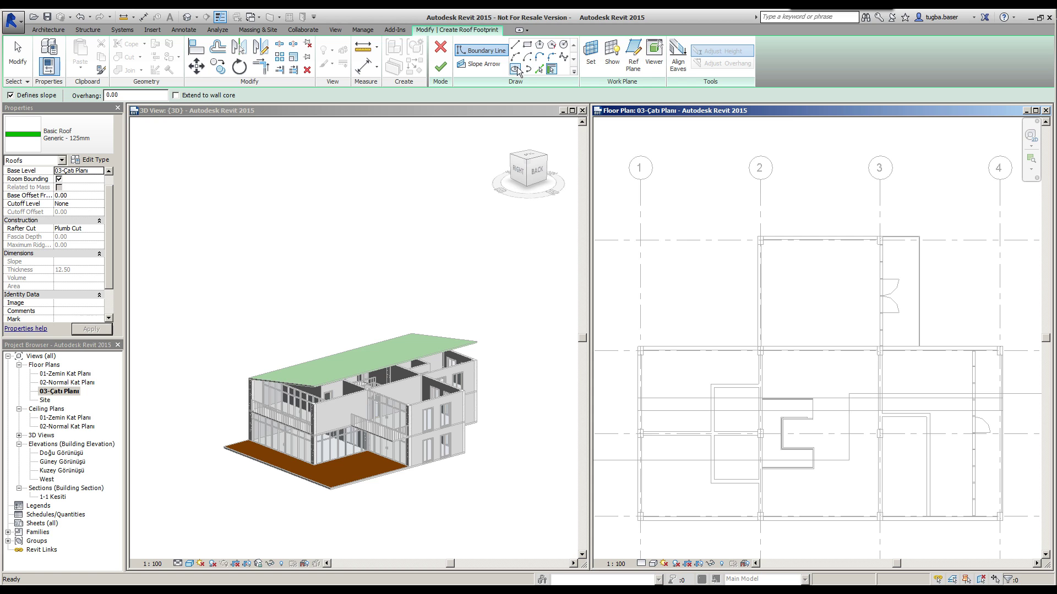
{"action": "left_click", "coordinate": [527, 44]}
{"action": "scroll", "coordinate": [783, 354], "scroll_direction": "up", "scroll_amount": 2}
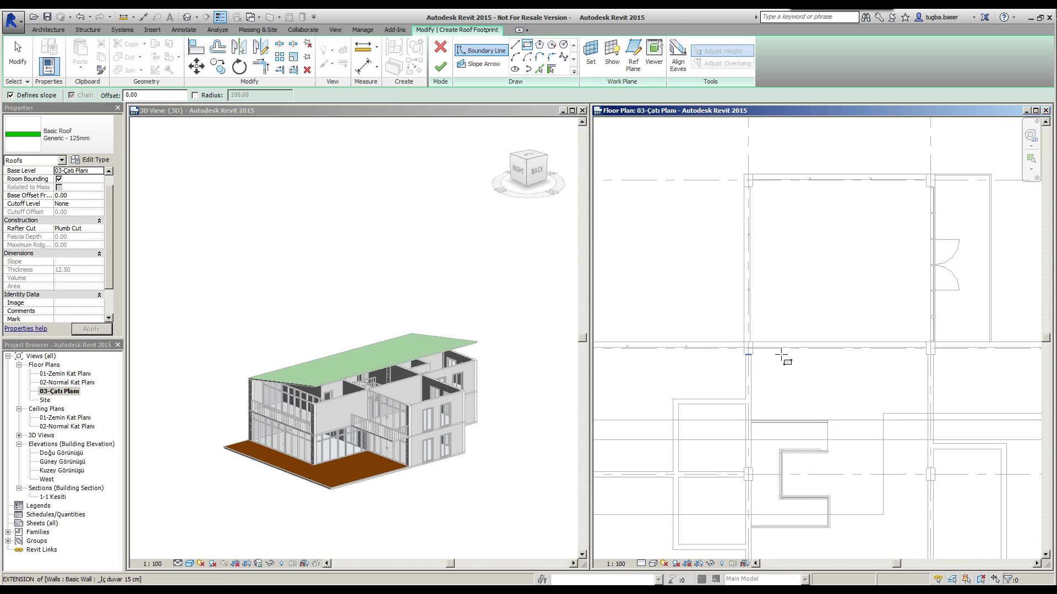
{"action": "scroll", "coordinate": [781, 355], "scroll_direction": "up", "scroll_amount": 1}
{"action": "left_click", "coordinate": [738, 342]}
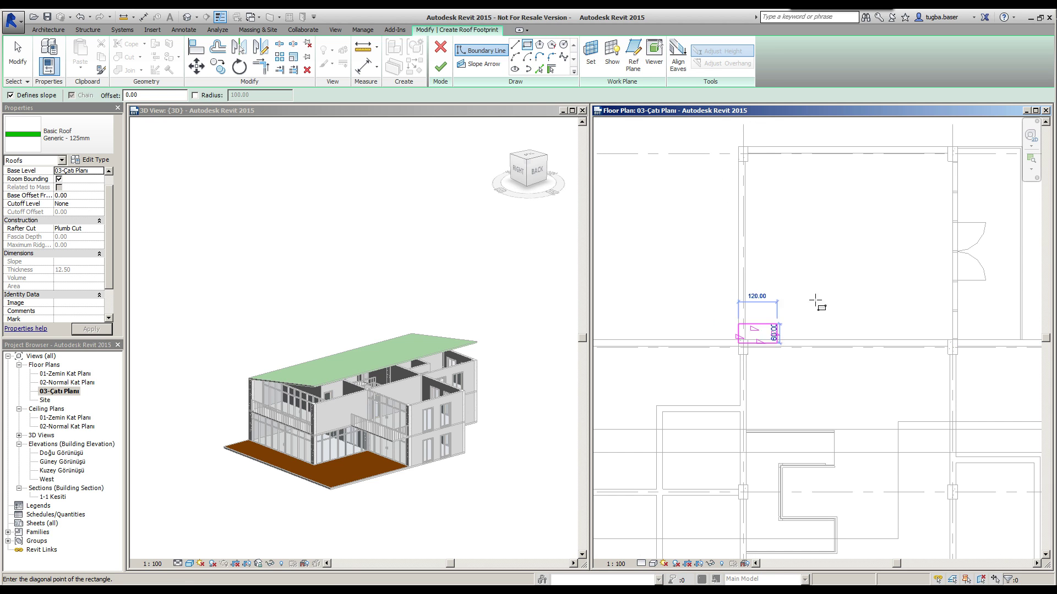
Place the opposite corner, closing the small footprint rectangle between grids 2 and 3
{"action": "middle_click_drag", "start_coordinate": [938, 270], "coordinate": [731, 354]}
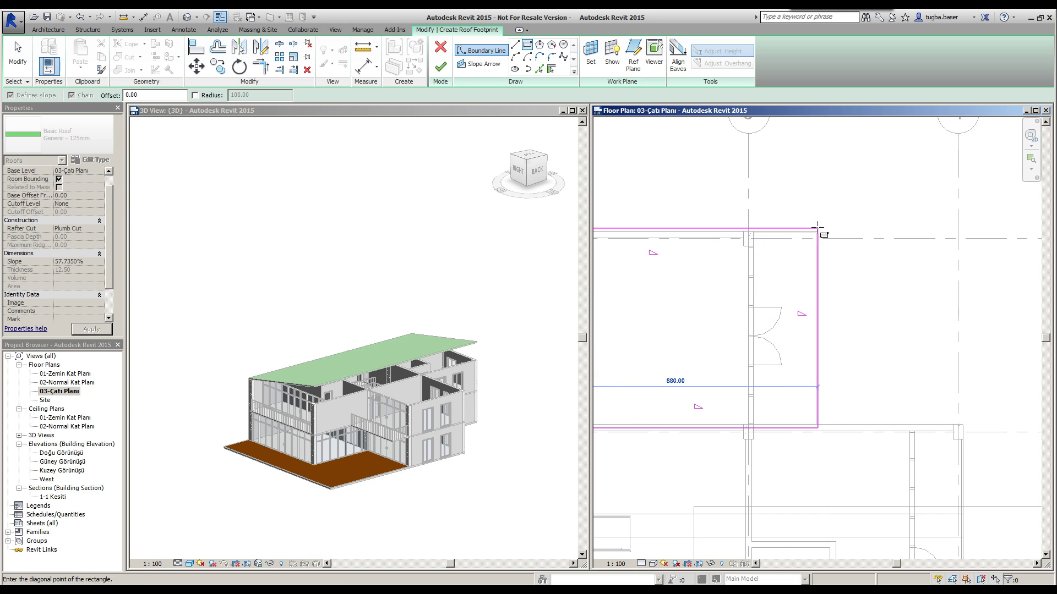
{"action": "scroll", "coordinate": [820, 227], "scroll_direction": "up", "scroll_amount": 2}
{"action": "scroll", "coordinate": [821, 229], "scroll_direction": "up", "scroll_amount": 1}
{"action": "scroll", "coordinate": [816, 236], "scroll_direction": "up", "scroll_amount": 1}
{"action": "scroll", "coordinate": [812, 237], "scroll_direction": "up", "scroll_amount": 1}
{"action": "scroll", "coordinate": [812, 237], "scroll_direction": "down", "scroll_amount": 2}
{"action": "left_click", "coordinate": [866, 268]}
{"action": "scroll", "coordinate": [754, 302], "scroll_direction": "down", "scroll_amount": 2}
{"action": "scroll", "coordinate": [920, 347], "scroll_direction": "down", "scroll_amount": 1}
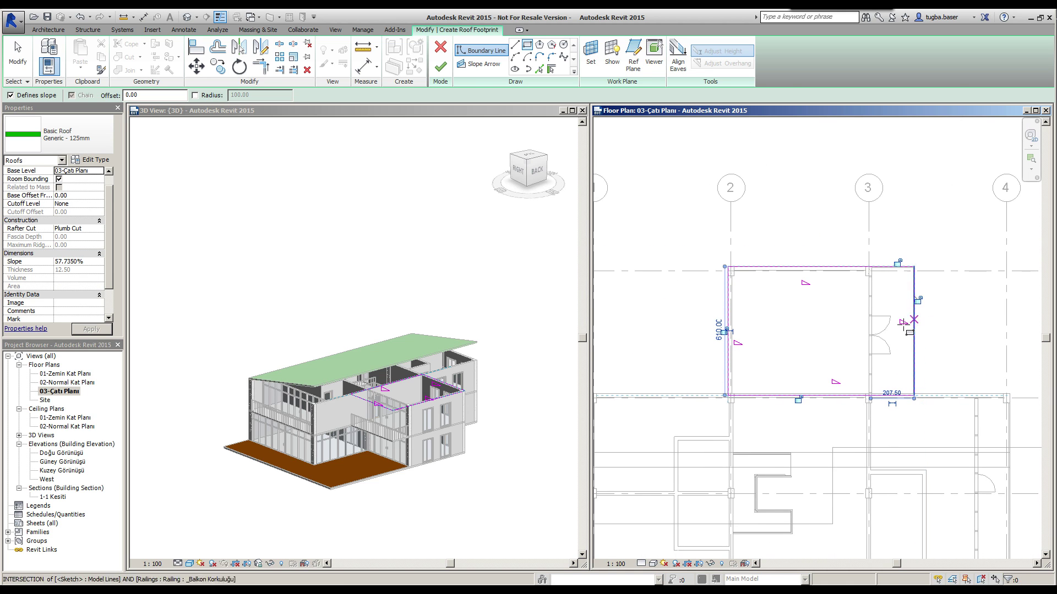
{"action": "key", "text": "Escape"}
{"action": "key", "text": "Escape"}
Turn off Defines Slope on the left, bottom and right edges of the small footprint
{"action": "left_click", "coordinate": [728, 328]}
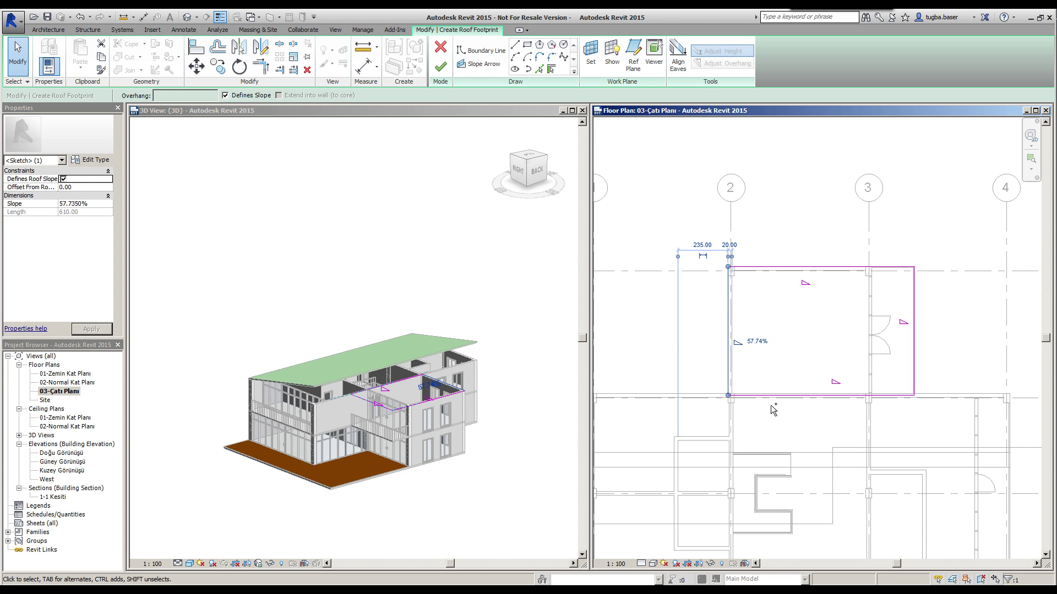
{"action": "left_click", "coordinate": [782, 395], "text": "ctrl"}
{"action": "left_click", "coordinate": [914, 358], "text": "ctrl"}
{"action": "left_click", "coordinate": [225, 95]}
{"action": "left_click", "coordinate": [672, 236]}
Enter 1 as the roof slope, giving 18%, and finish the sketch to create the roof
{"action": "scroll", "coordinate": [658, 284], "scroll_direction": "down", "scroll_amount": 2}
{"action": "middle_click_drag", "start_coordinate": [658, 284], "coordinate": [635, 270]}
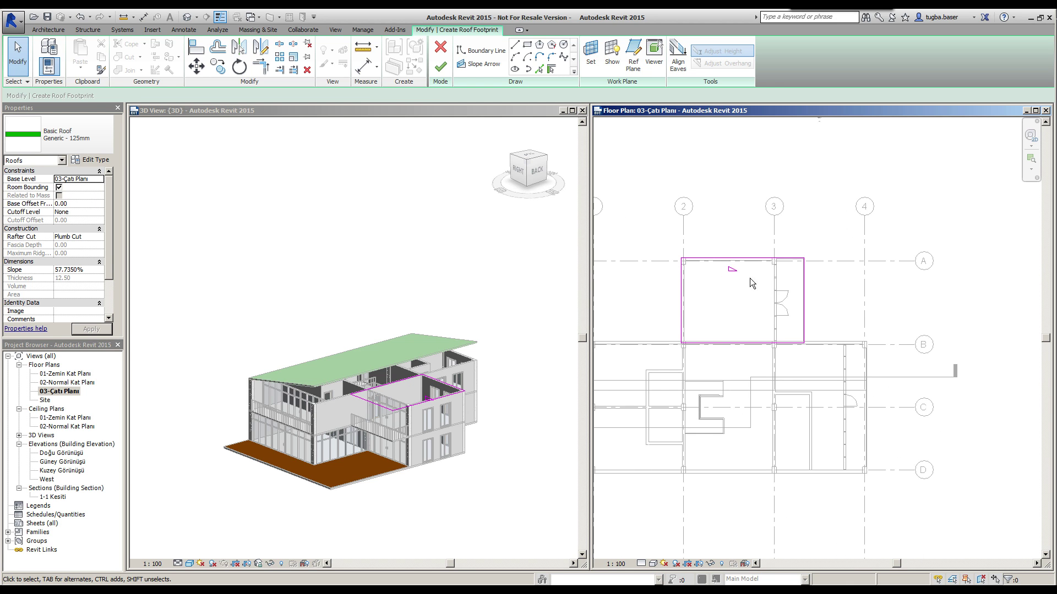
{"action": "scroll", "coordinate": [708, 329], "scroll_direction": "down", "scroll_amount": 2}
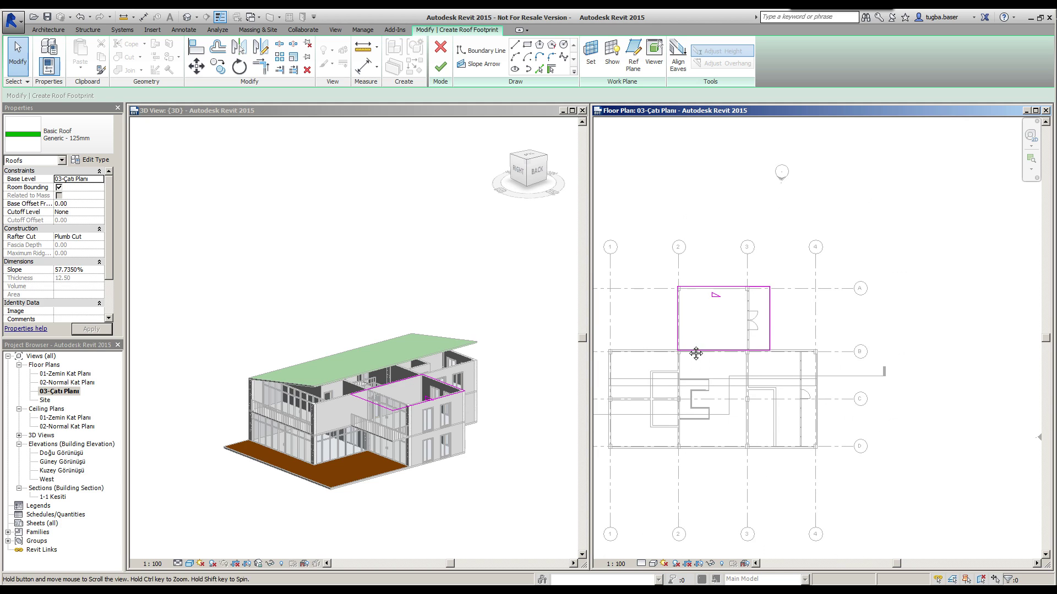
{"action": "left_click", "coordinate": [90, 271]}
{"action": "left_click_drag", "start_coordinate": [90, 270], "coordinate": [16, 263]}
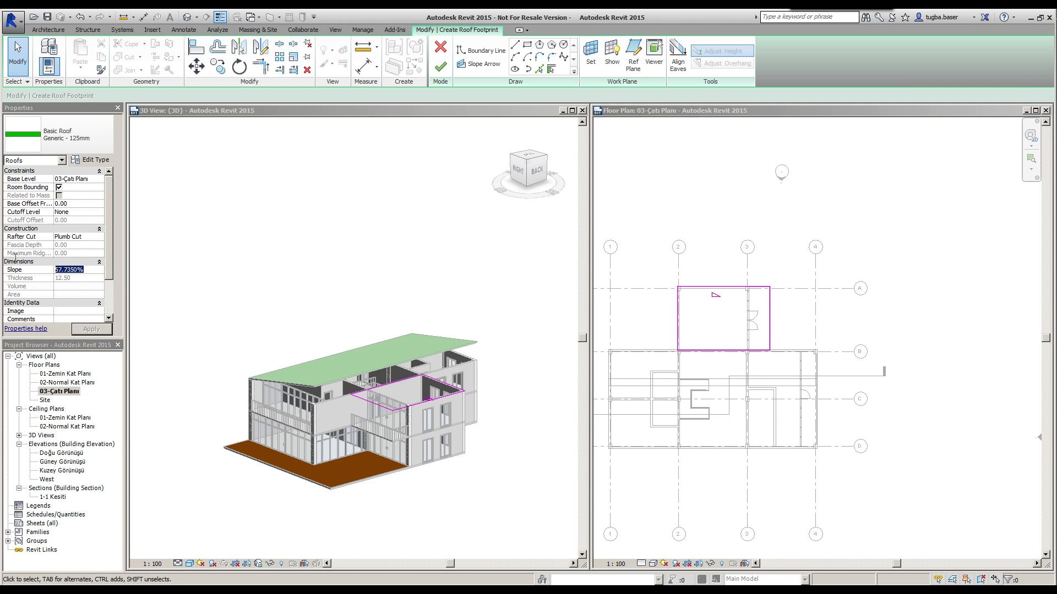
{"action": "type", "text": "18"}
{"action": "key", "text": "Return"}
{"action": "left_click", "coordinate": [440, 67]}
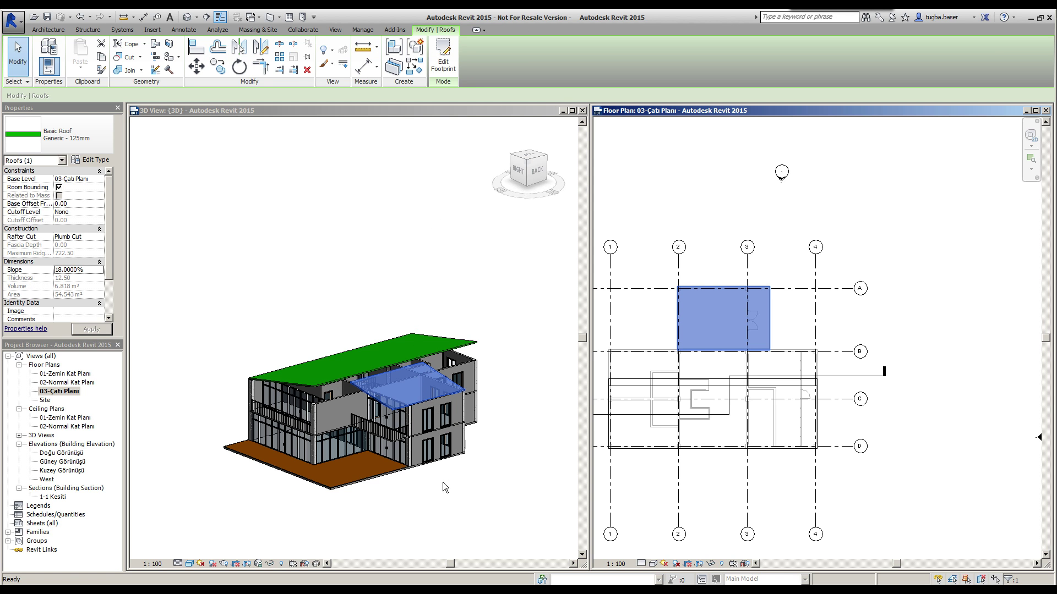
Deselect the new roof and zoom in the 3D view to show both green roofs
{"action": "left_click", "coordinate": [431, 511]}
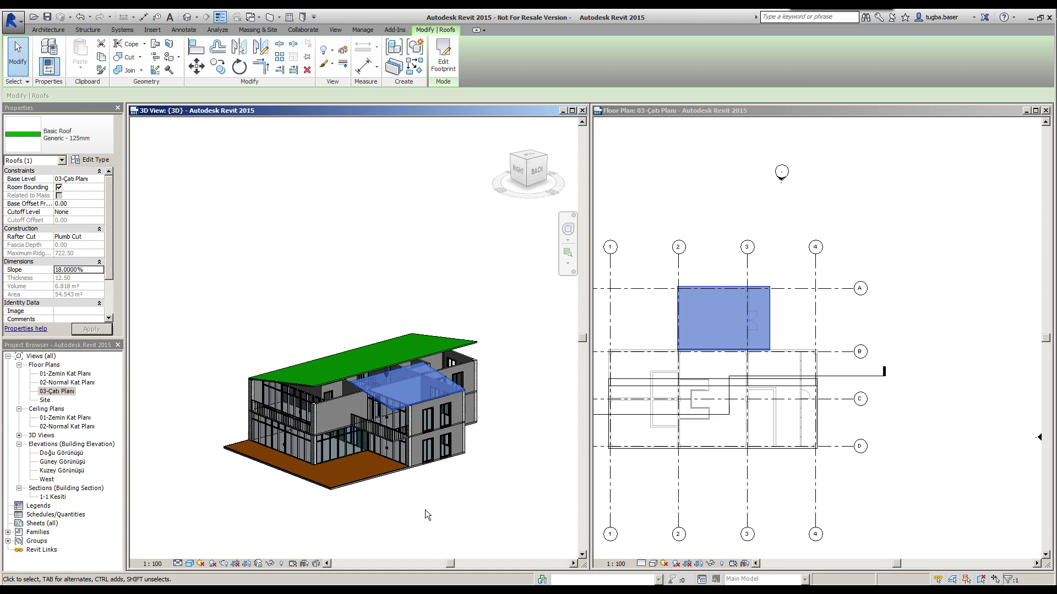
{"action": "left_click", "coordinate": [425, 509]}
{"action": "scroll", "coordinate": [373, 416], "scroll_direction": "up", "scroll_amount": 4}
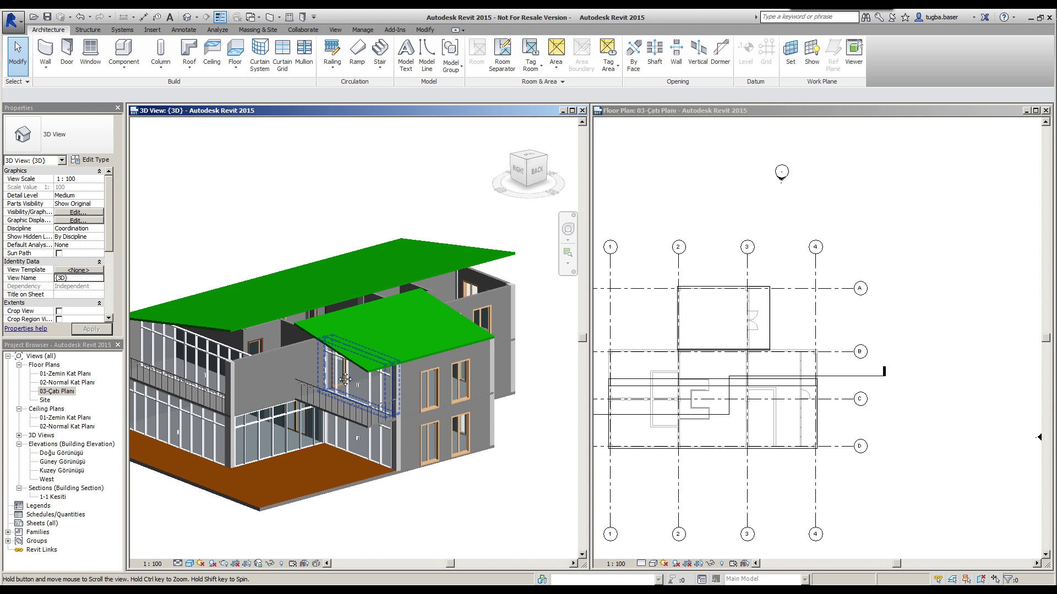